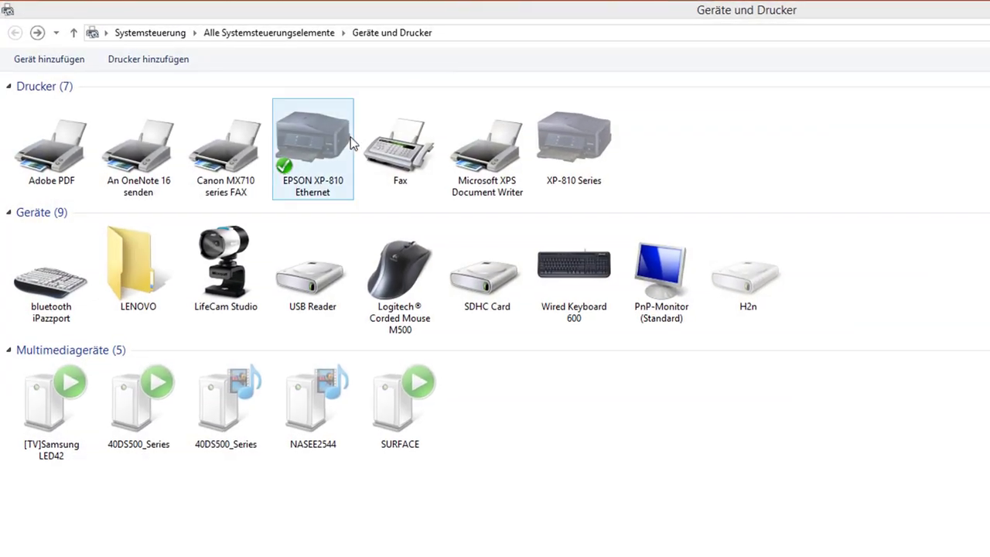
# Open the port configuration of the EPSON XP-810 Ethernet printer's selected Standard TCP/IP port.
pyautogui.click(341, 141)
pyautogui.rightClick(342, 142)
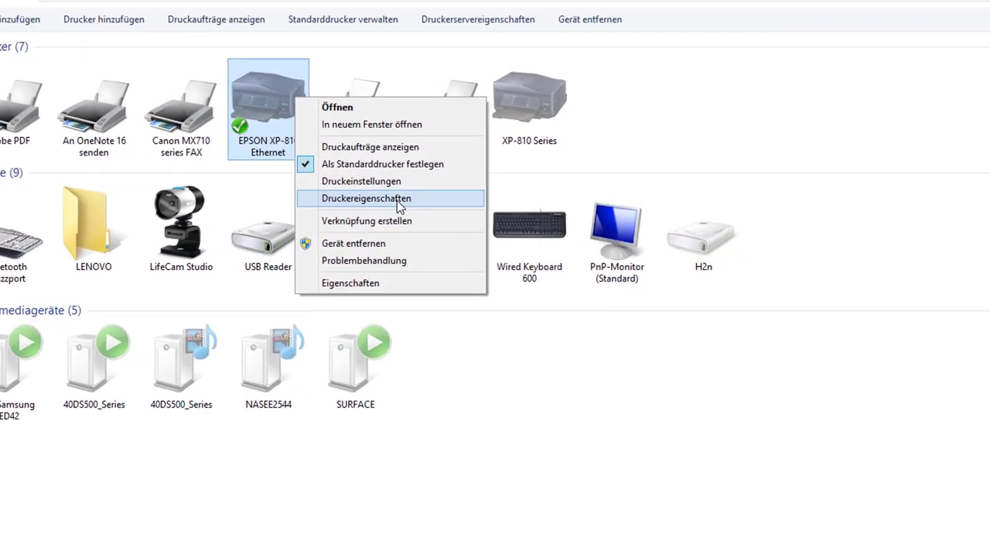
pyautogui.click(414, 240)
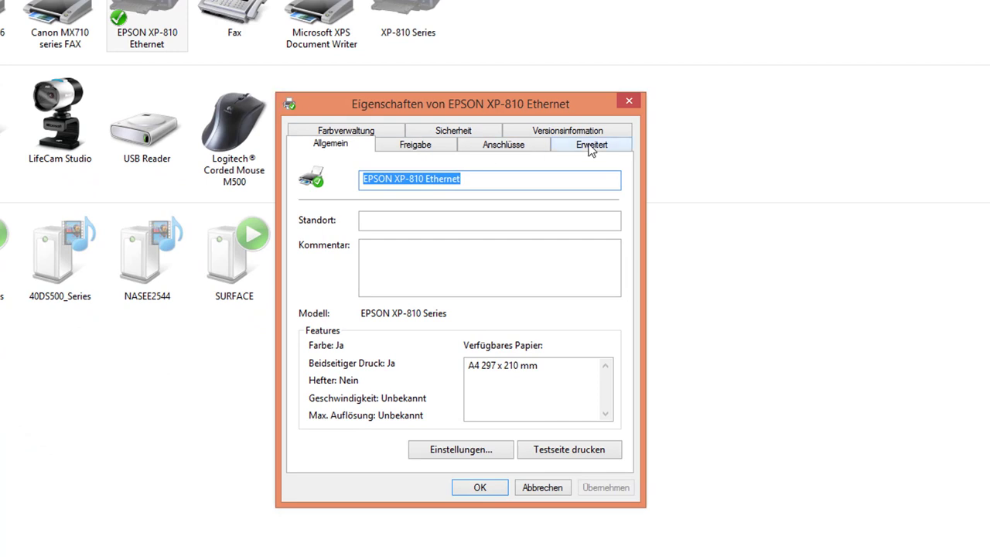
pyautogui.click(504, 148)
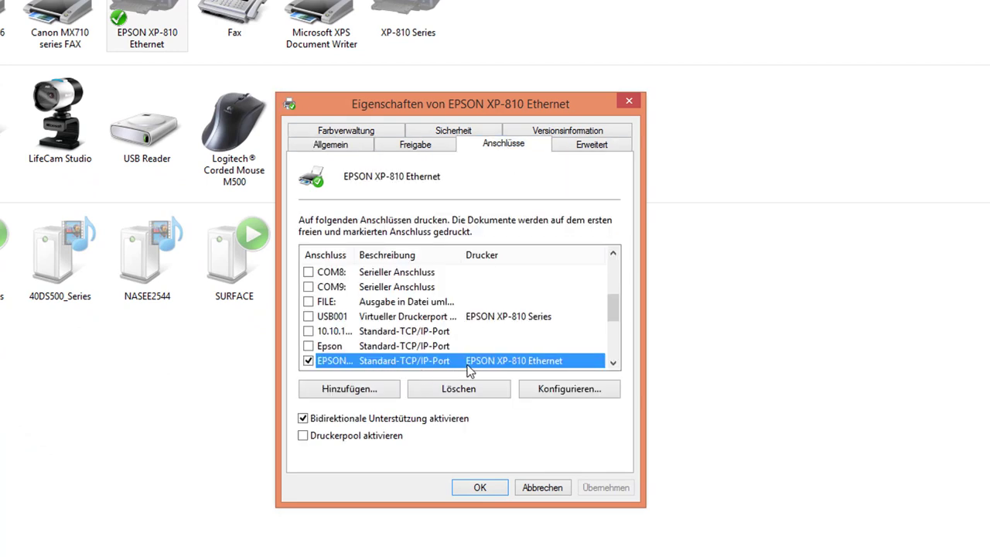
pyautogui.click(567, 390)
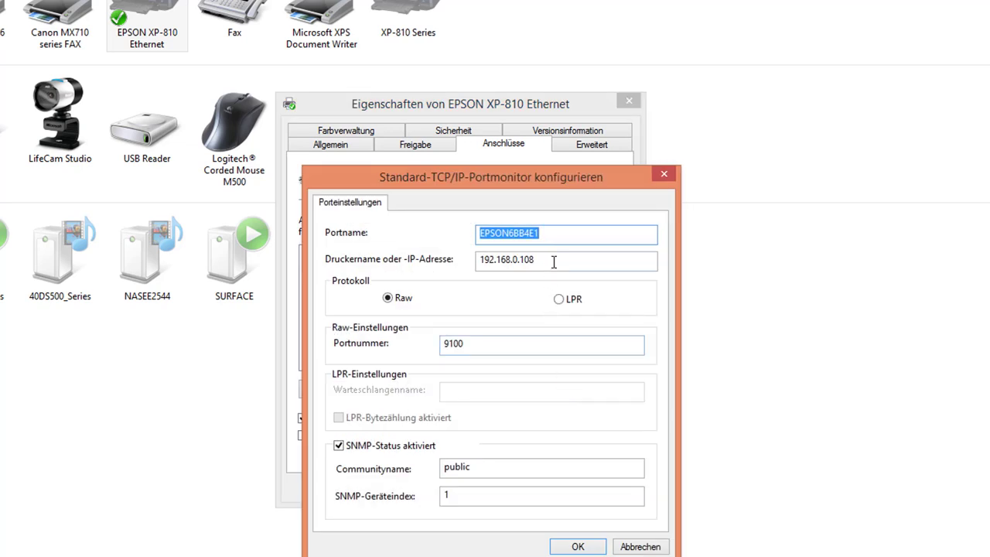
# Set the printer port's IP address to 192.168.0.107, save it and close the printer properties.
pyautogui.click(554, 262)
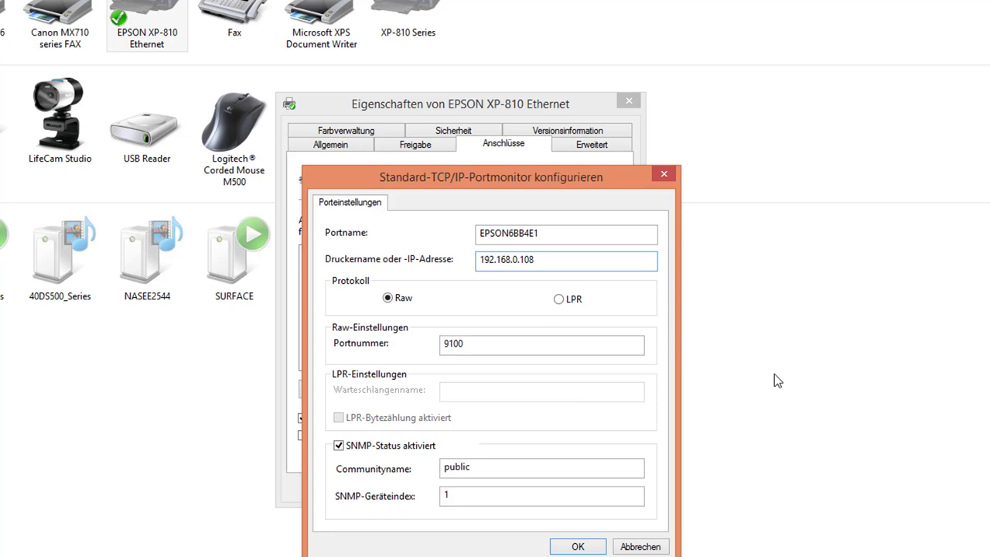
pyautogui.press('BackSpace')
pyautogui.write('7')
pyautogui.click(578, 546)
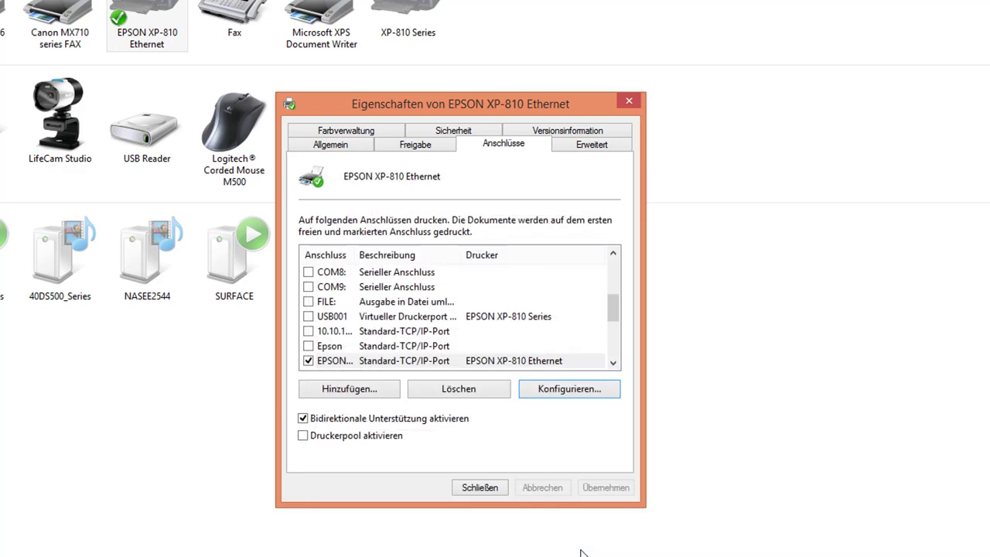
pyautogui.click(479, 488)
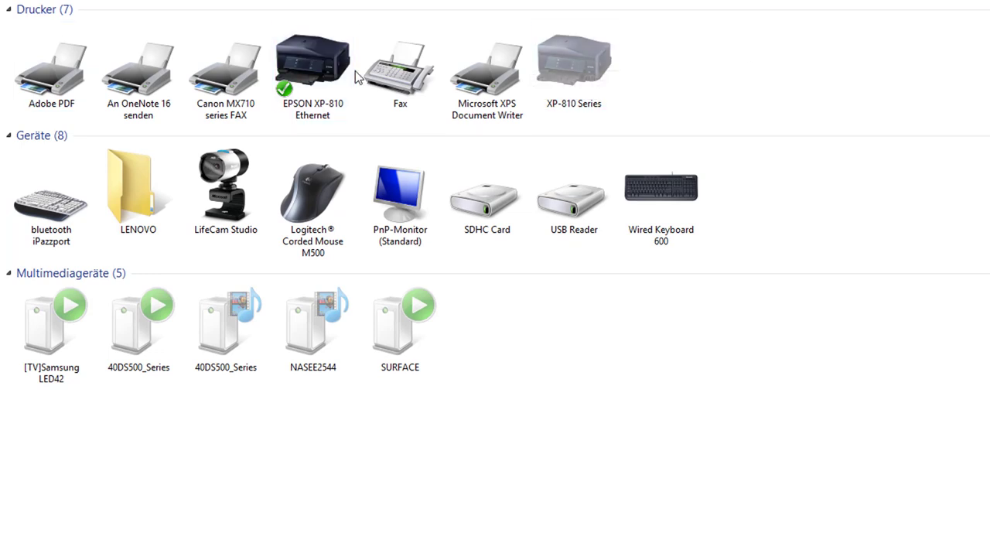
pyautogui.click(328, 85)
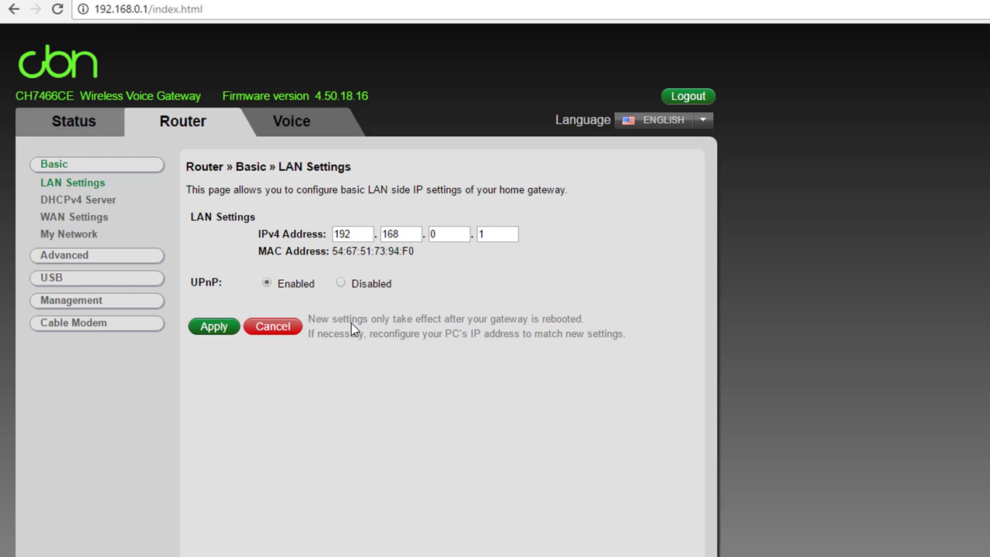
# Switch to the router's web interface at 192.168.0.1 and examine the DHCPv4 server's starting local address.
pyautogui.moveTo(148, 9); pyautogui.dragTo(95, 9)
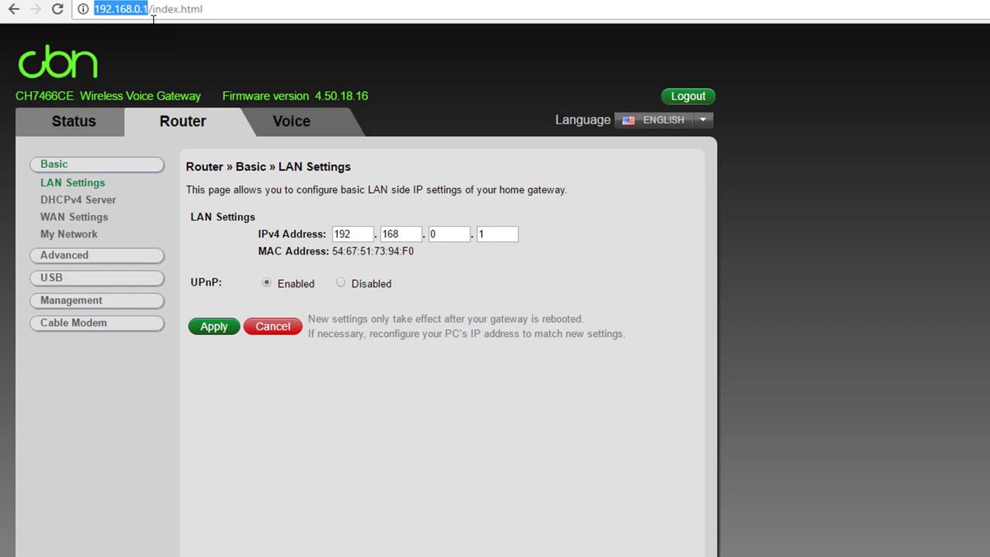
pyautogui.click(100, 203)
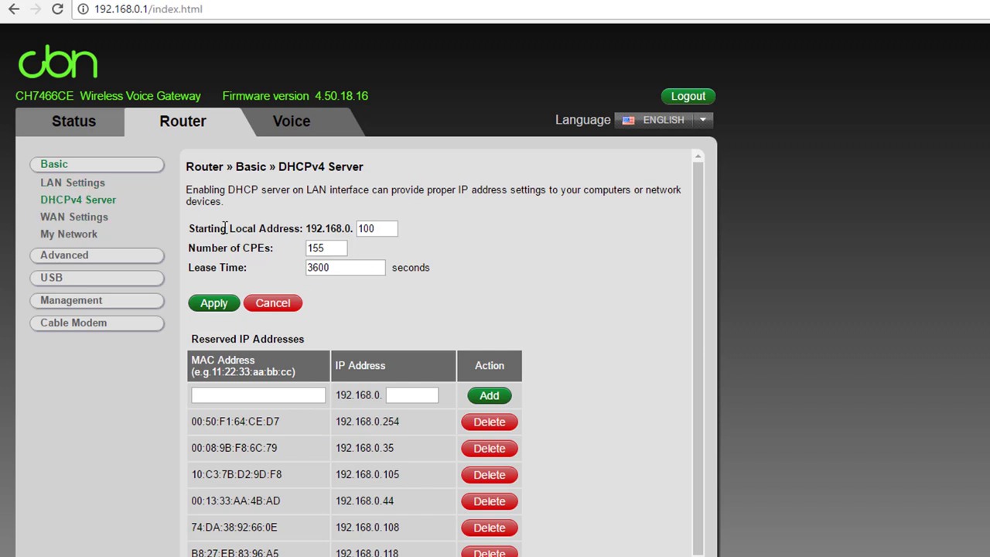
pyautogui.moveTo(239, 228); pyautogui.dragTo(369, 230)
pyautogui.click(370, 228)
pyautogui.doubleClick(367, 228)
pyautogui.moveTo(306, 229); pyautogui.dragTo(354, 227)
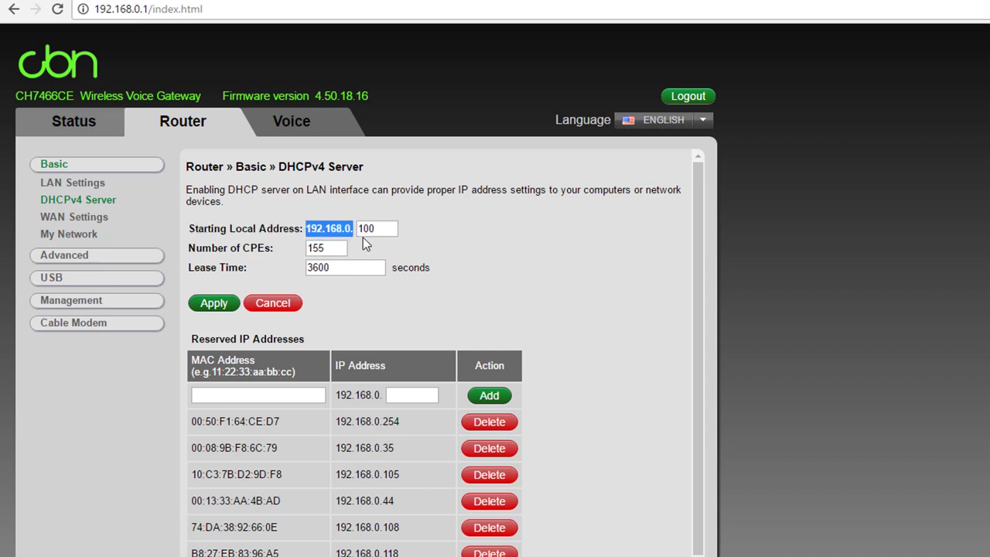
pyautogui.click(329, 232)
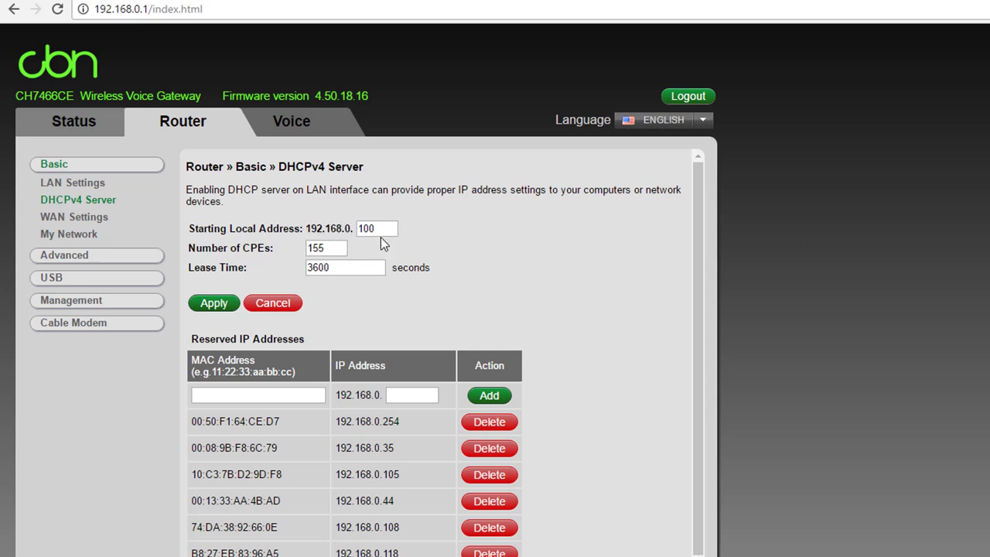
pyautogui.click(384, 228)
pyautogui.doubleClick(368, 228)
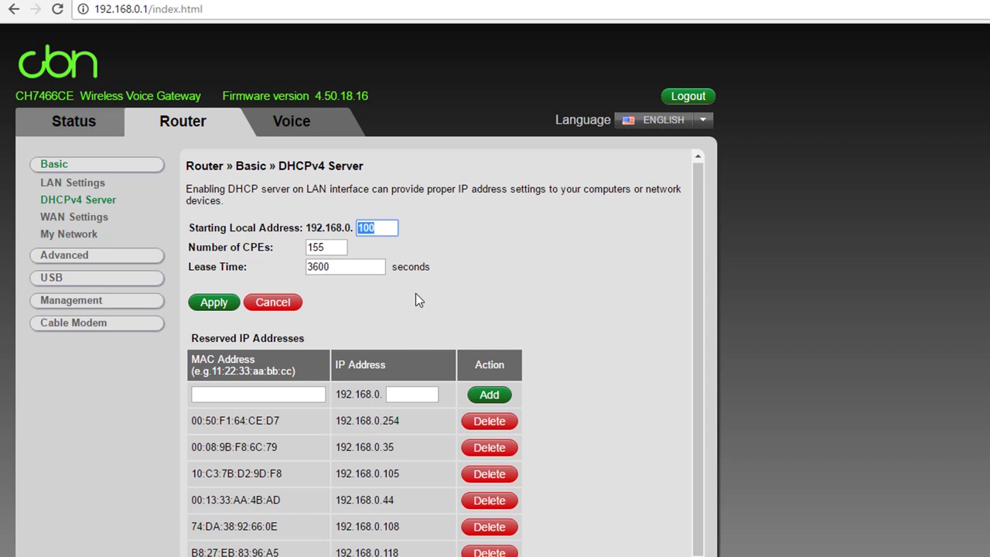
# Examine the DHCPv4 server's reserved IP address table and its fields for adding a new reservation.
pyautogui.scroll(-1, 415, 293)
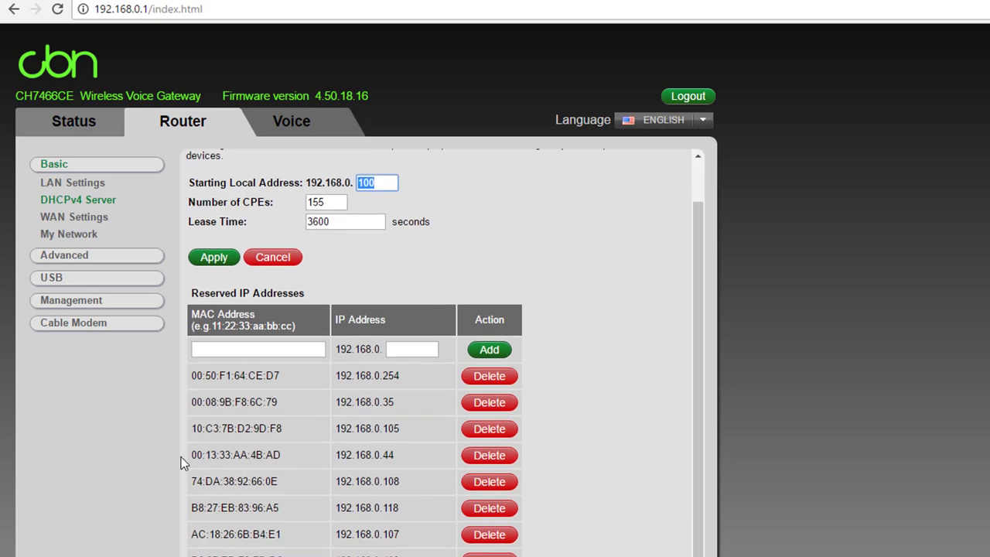
pyautogui.moveTo(191, 454); pyautogui.dragTo(275, 455)
pyautogui.click(282, 456)
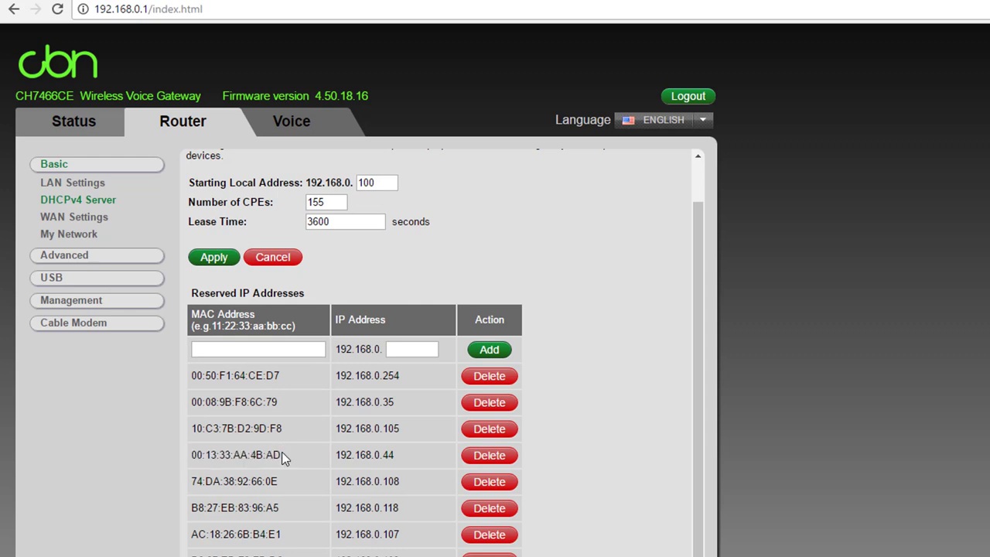
pyautogui.moveTo(282, 429); pyautogui.dragTo(192, 427)
pyautogui.click(250, 350)
pyautogui.click(433, 348)
pyautogui.scroll(1, 435, 346)
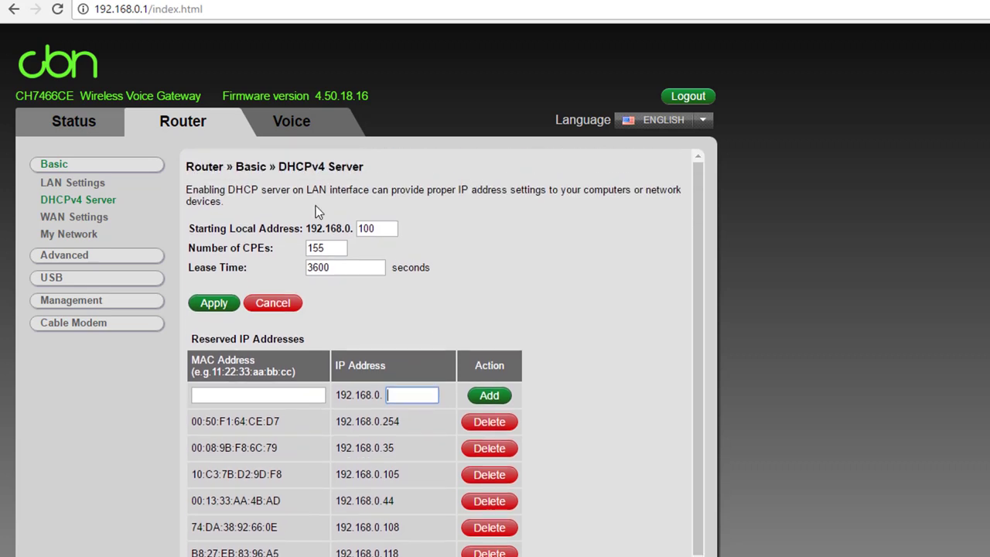
# Show the router's My Network device list and examine the host names, MAC addresses and IP addresses.
pyautogui.click(87, 235)
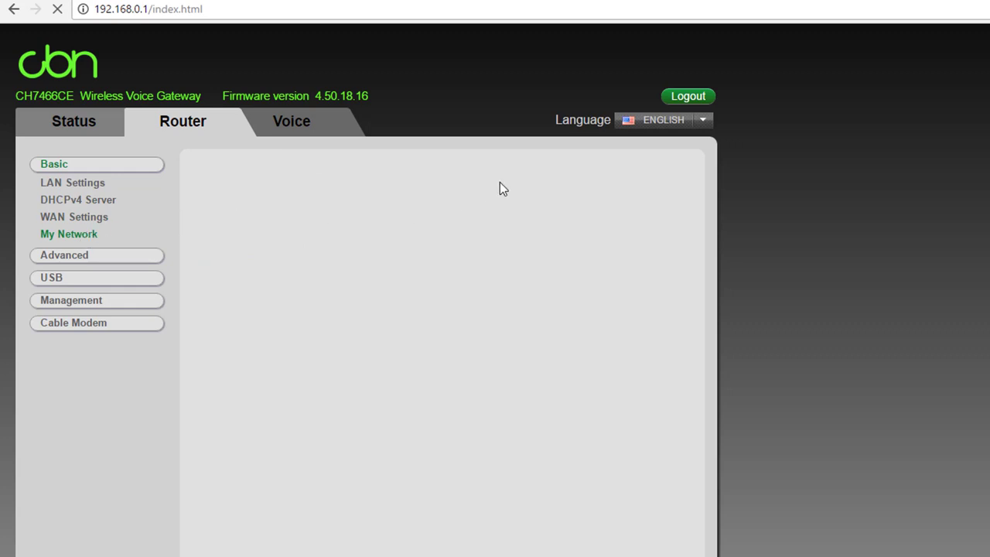
pyautogui.click(611, 202)
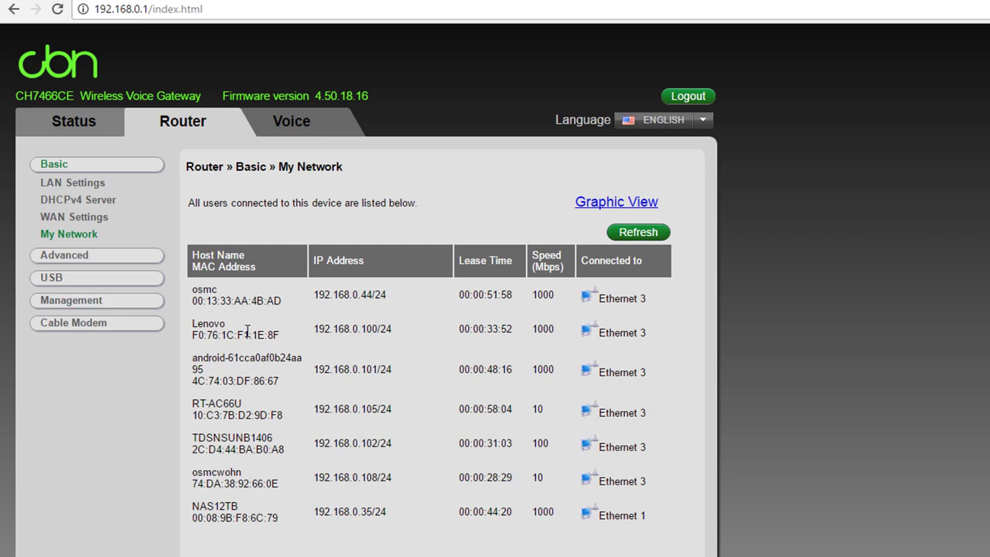
pyautogui.moveTo(190, 304); pyautogui.dragTo(289, 308)
pyautogui.click(288, 314)
pyautogui.moveTo(191, 288); pyautogui.dragTo(224, 289)
pyautogui.moveTo(318, 294); pyautogui.dragTo(364, 512)
pyautogui.click(397, 303)
# Copy the osmc device's MAC address into a new DHCPv4 reservation and enter the IP address 192.168.0.107.
pyautogui.moveTo(192, 300); pyautogui.dragTo(284, 301)
pyautogui.hotkey('ctrl', 'c')
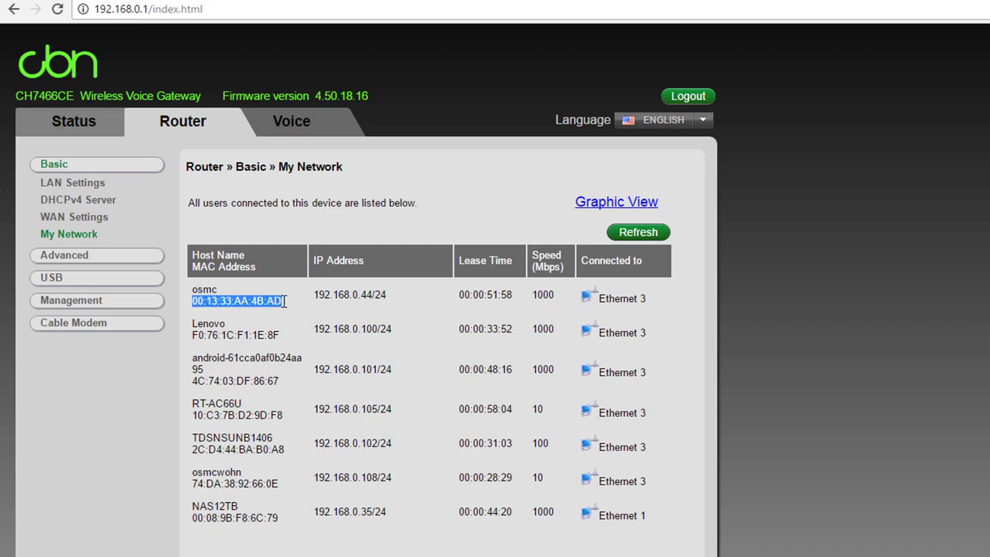
pyautogui.click(108, 200)
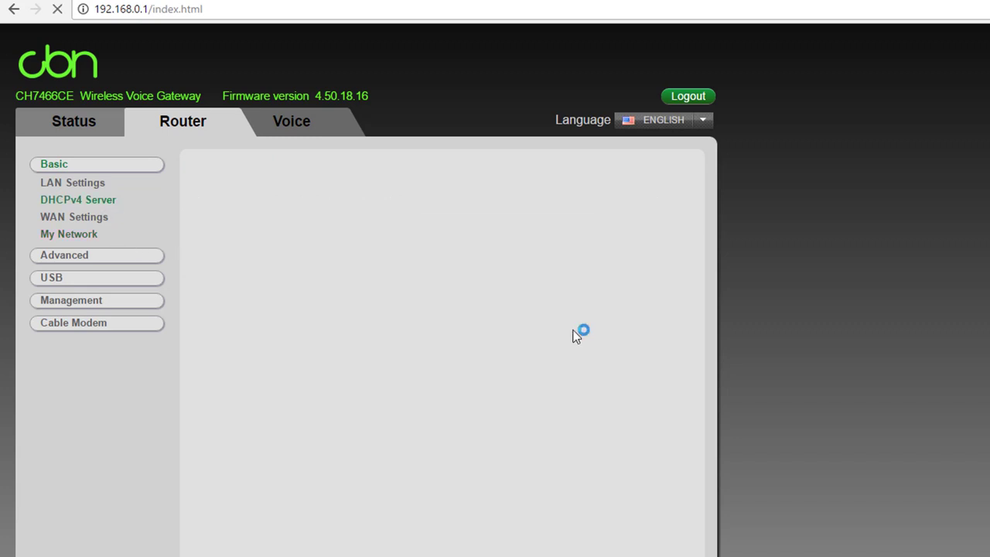
pyautogui.click(263, 390)
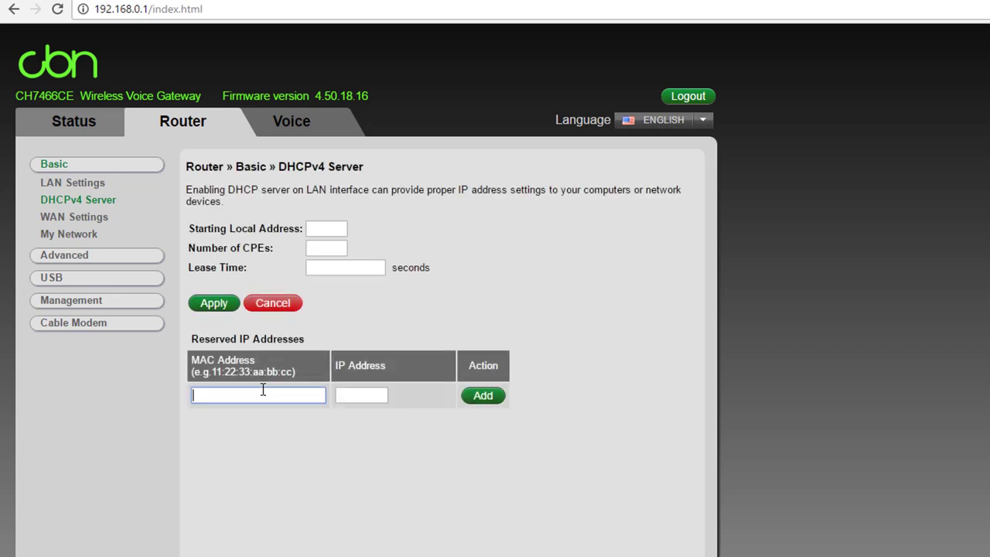
pyautogui.hotkey('ctrl', 'v')
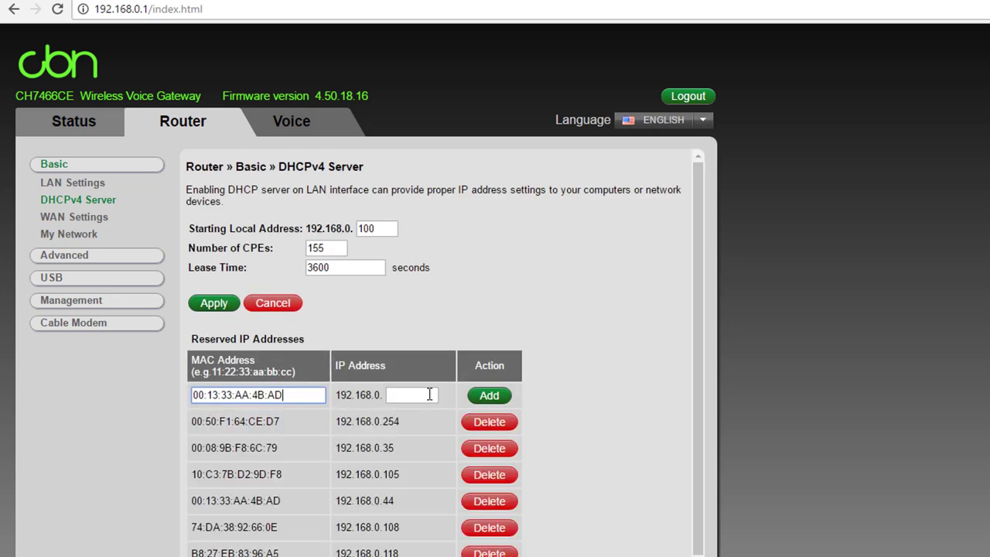
pyautogui.click(422, 394)
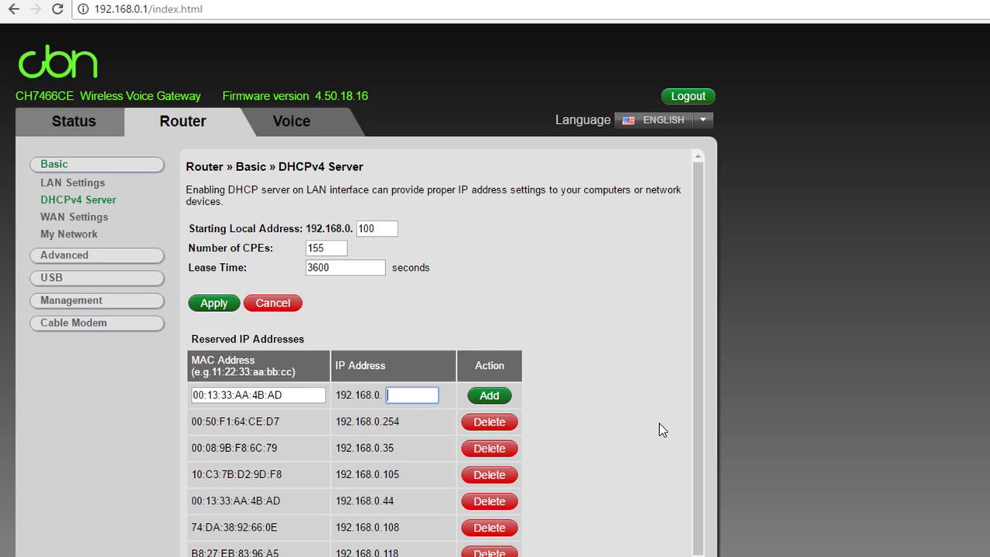
pyautogui.write('107')
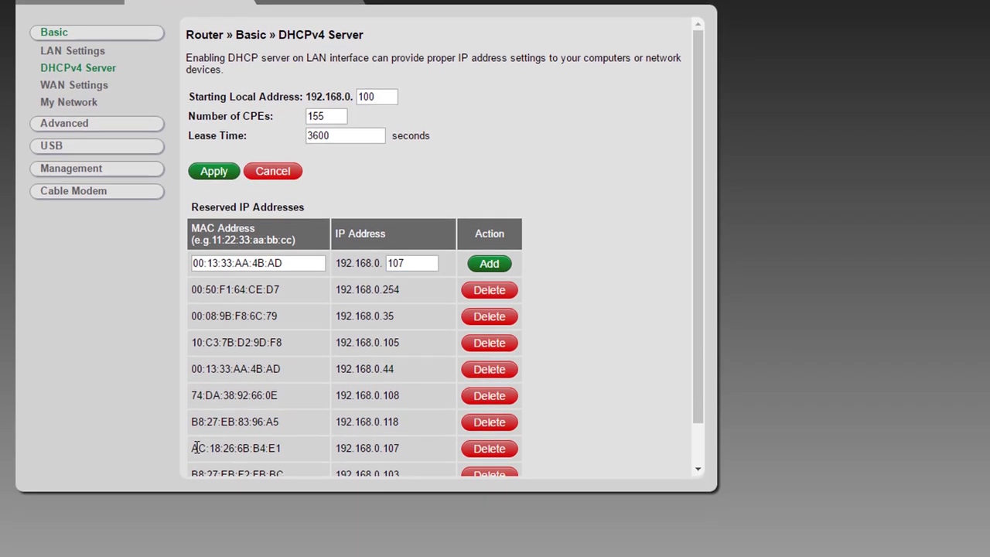
# Examine the existing reservation entry for 192.168.0.107 and its MAC address.
pyautogui.moveTo(198, 432); pyautogui.dragTo(267, 431)
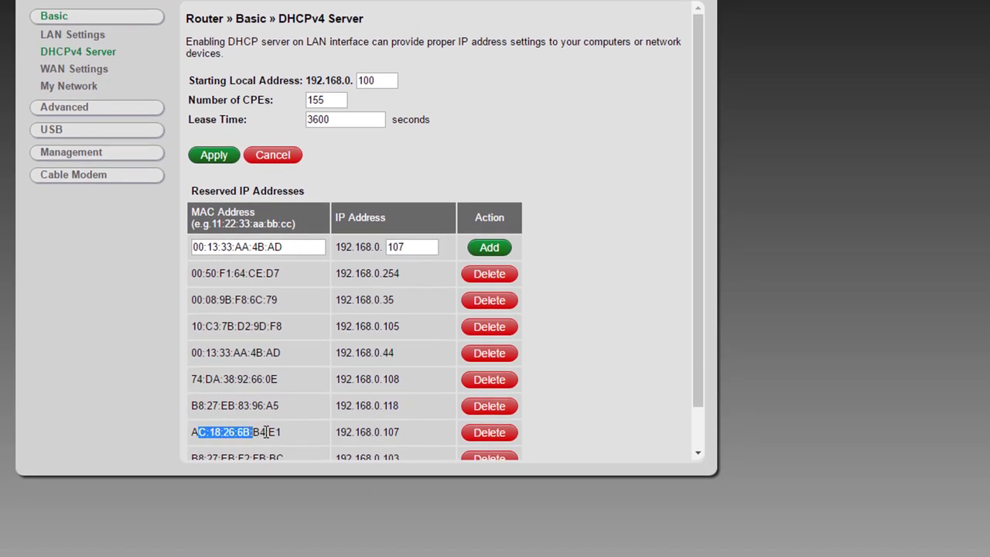
pyautogui.click(342, 430)
pyautogui.moveTo(402, 433); pyautogui.dragTo(185, 433)
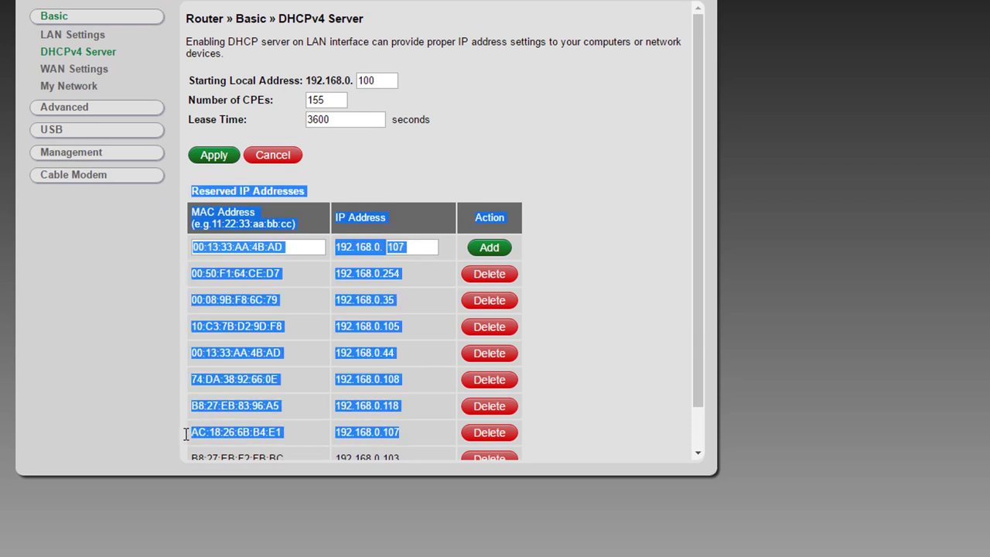
pyautogui.click(201, 433)
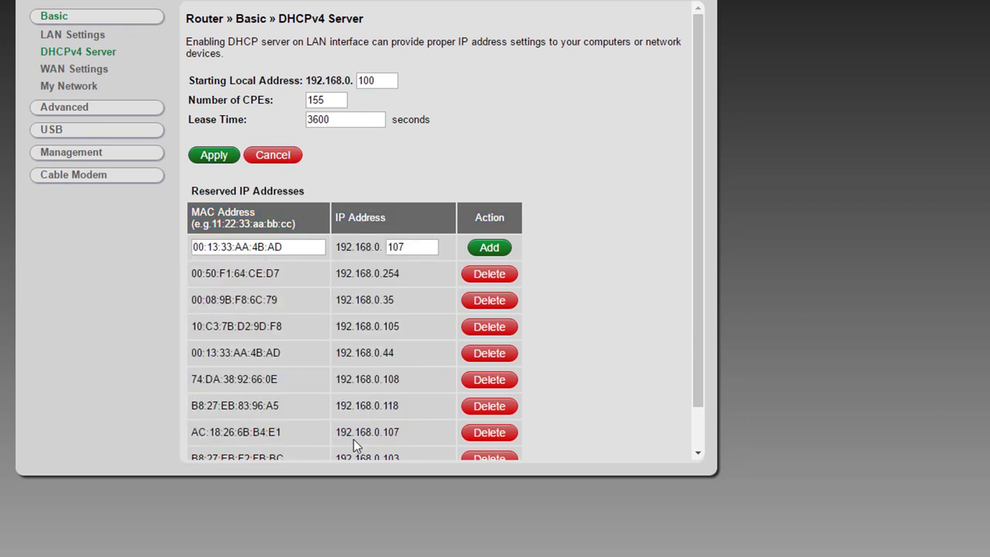
pyautogui.moveTo(340, 432); pyautogui.dragTo(399, 434)
pyautogui.click(399, 433)
# Clear the MAC address and IP address entered for the new reservation.
pyautogui.moveTo(294, 247); pyautogui.dragTo(150, 245)
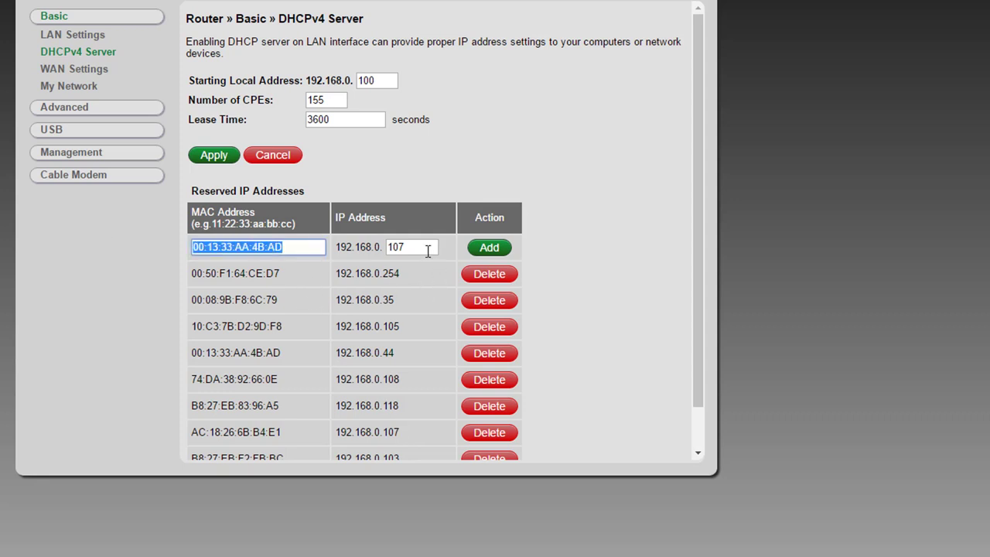
pyautogui.press('BackSpace')
pyautogui.press('Tab')
pyautogui.press('BackSpace')
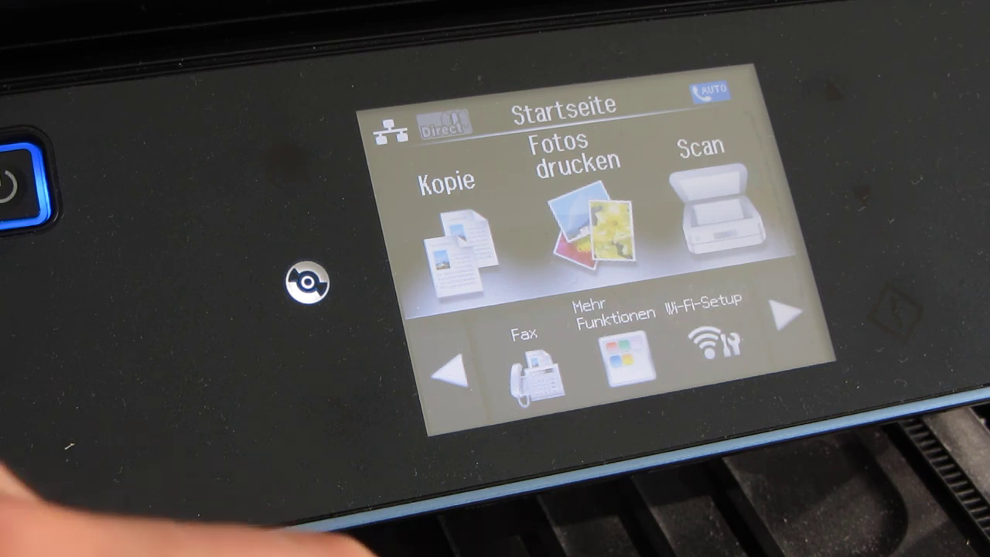
pyautogui.click(782, 313)
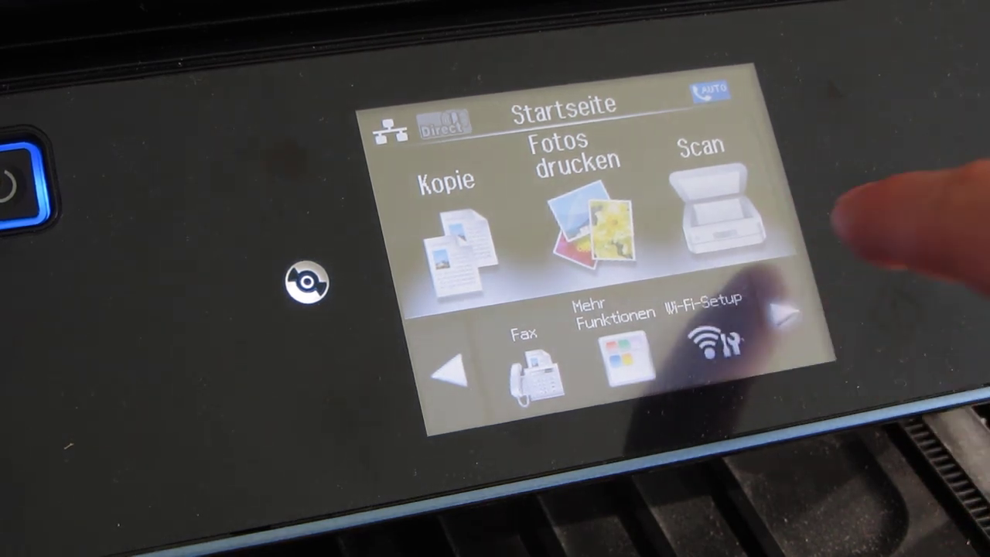
pyautogui.click(532, 369)
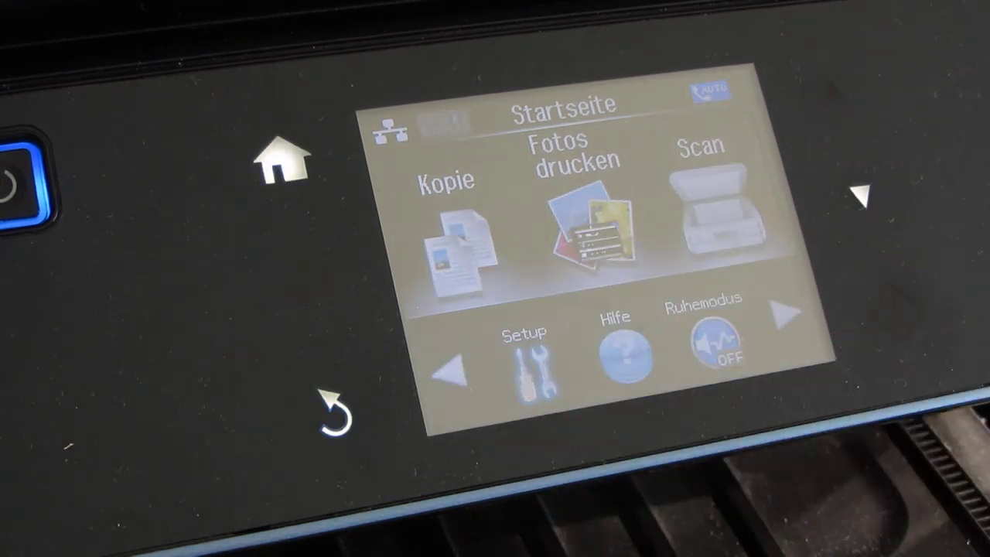
pyautogui.click(860, 196)
pyautogui.click(860, 196)
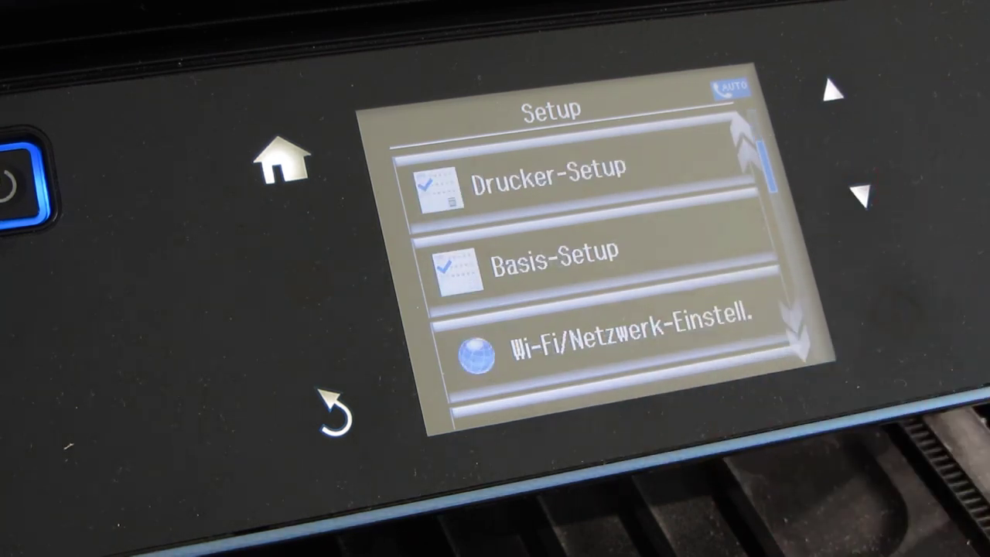
pyautogui.click(619, 338)
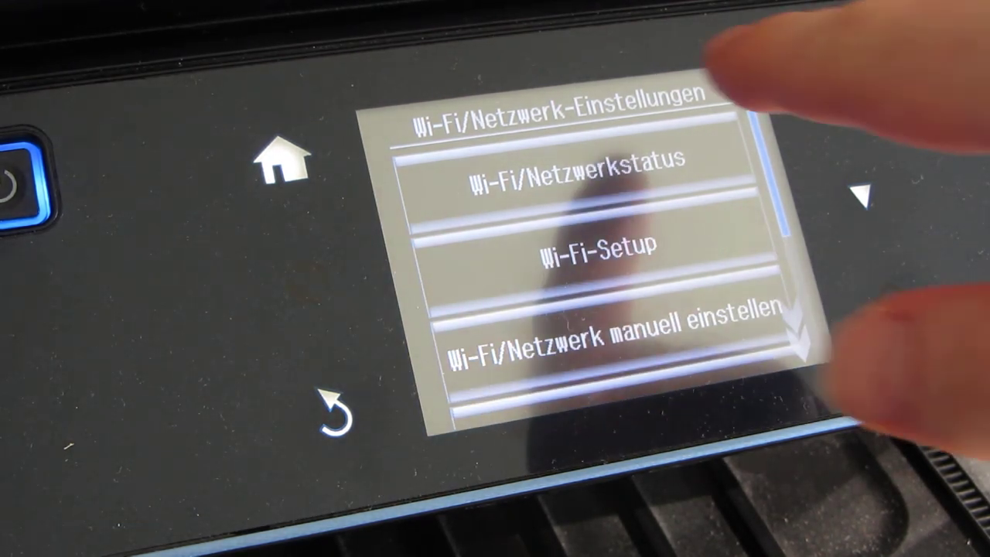
pyautogui.click(549, 178)
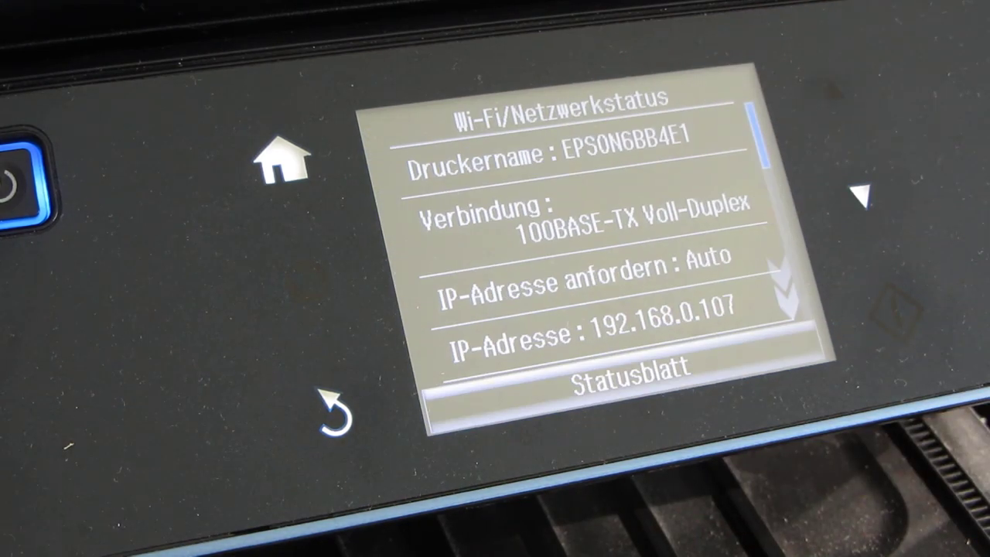